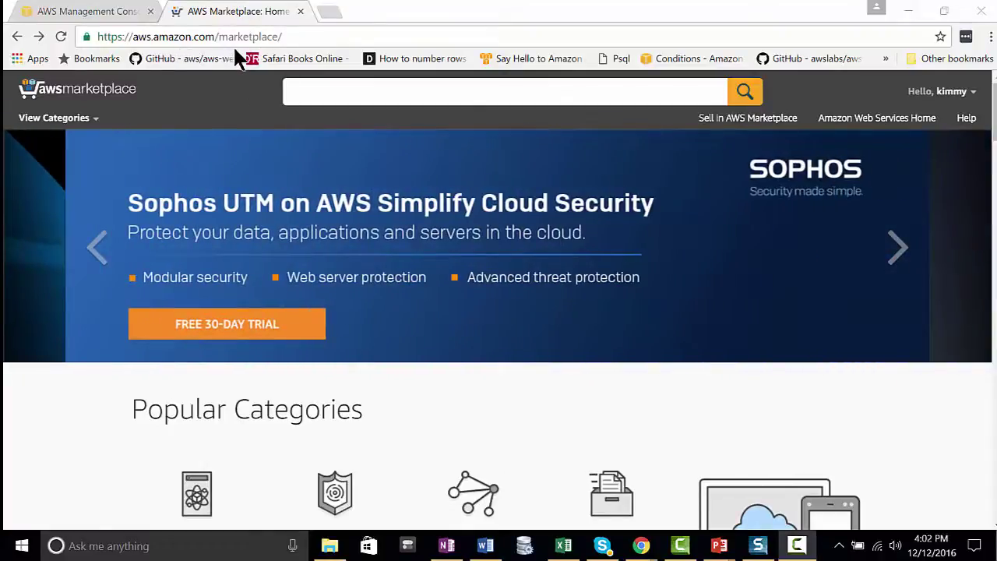
- Search the AWS Marketplace for 'snow' and open the Snowflake On Demand - Premier product page
left_click(308, 95)
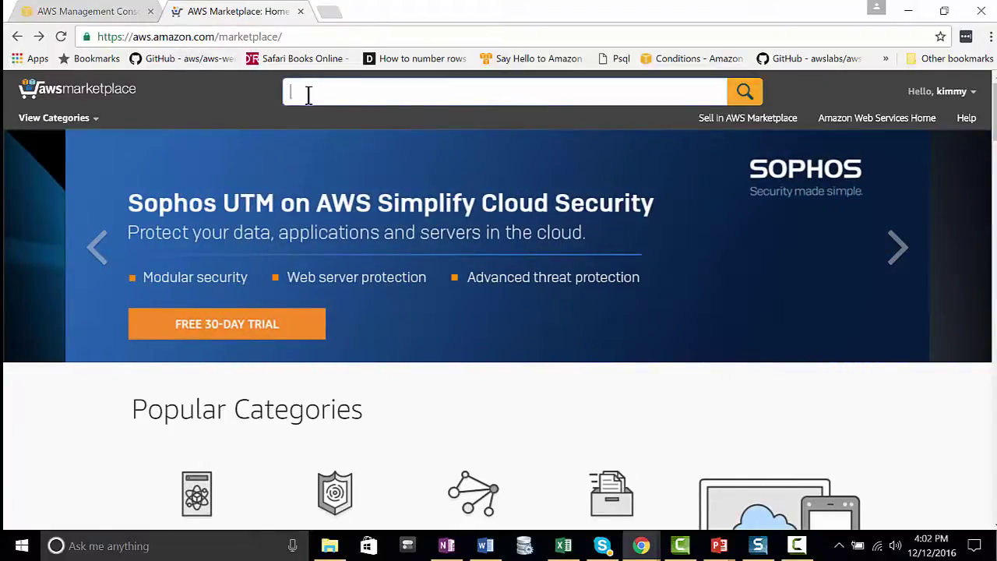
type("snowflake")
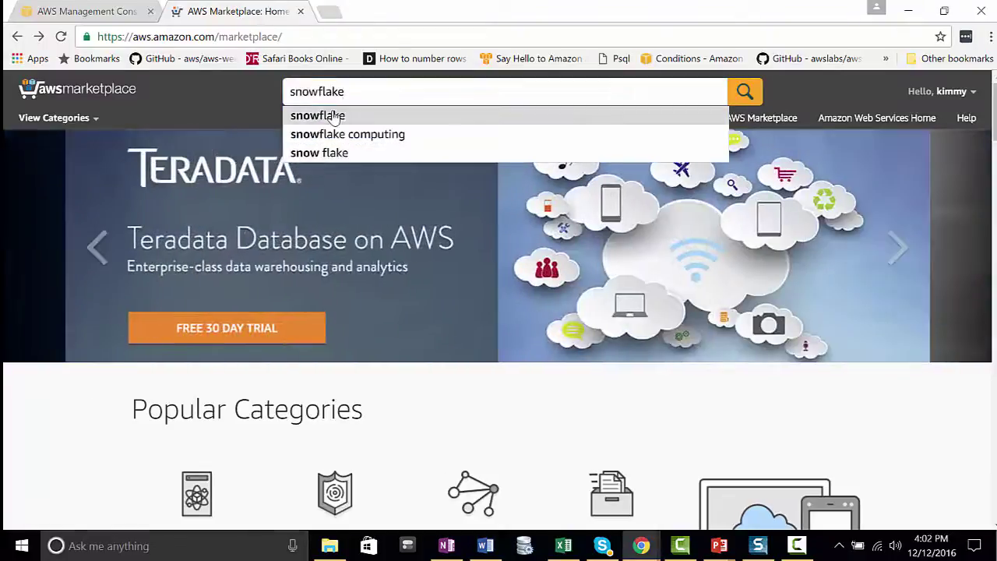
left_click(313, 114)
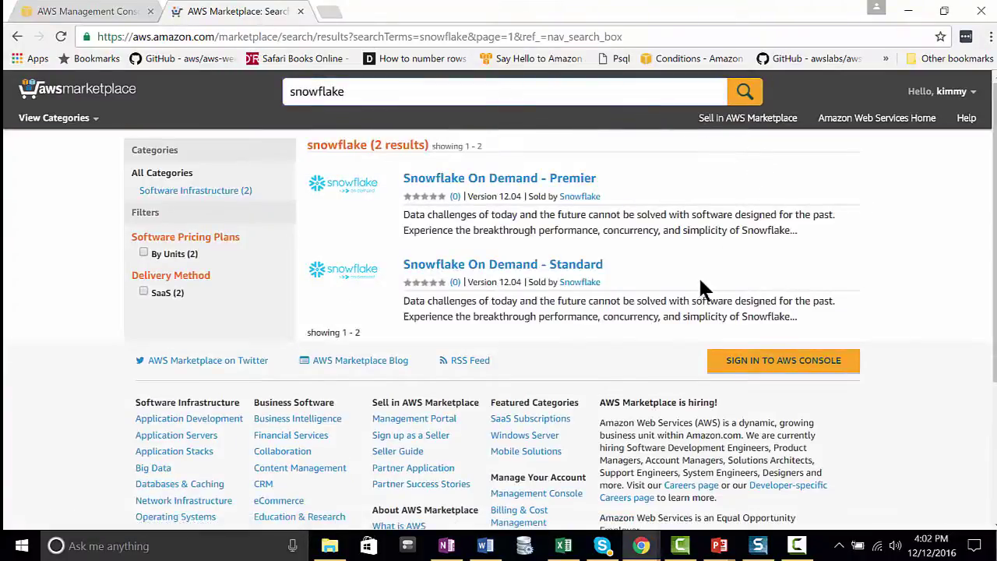
left_click(573, 185)
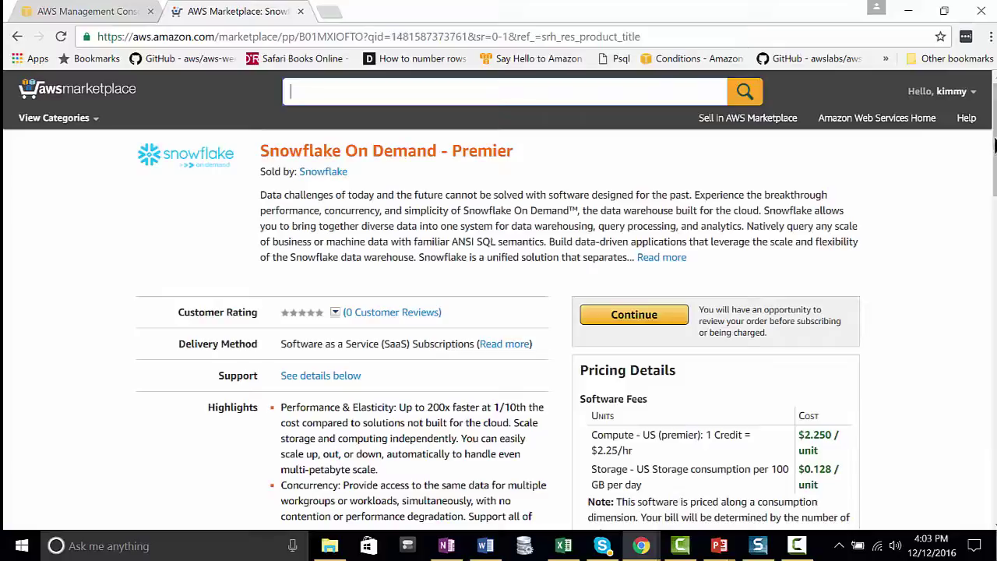
- Continue to the subscription page and subscribe to Snowflake On Demand - Premier
left_click_drag(994, 156, 995, 255)
scroll(918, 264, "up", 10)
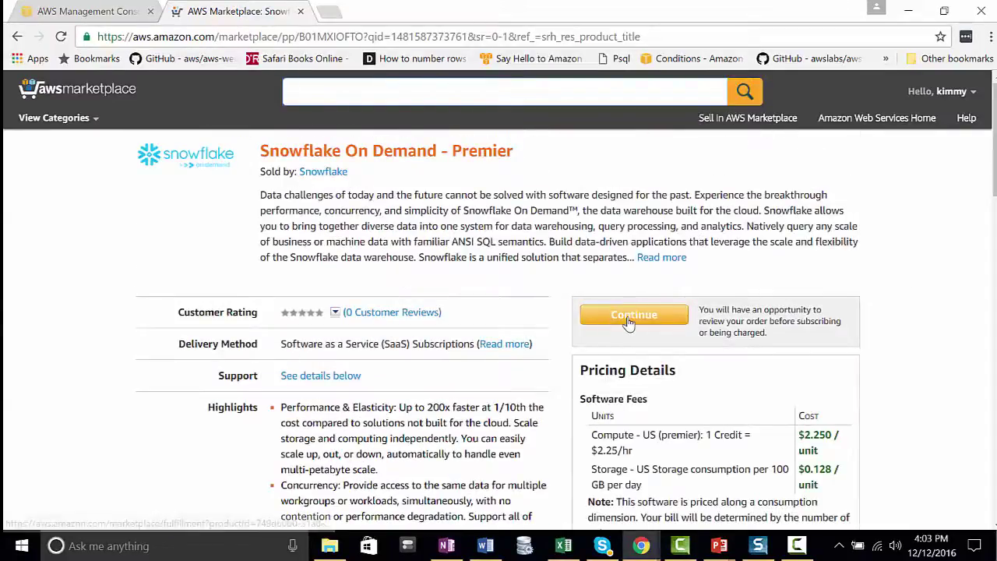
left_click(628, 319)
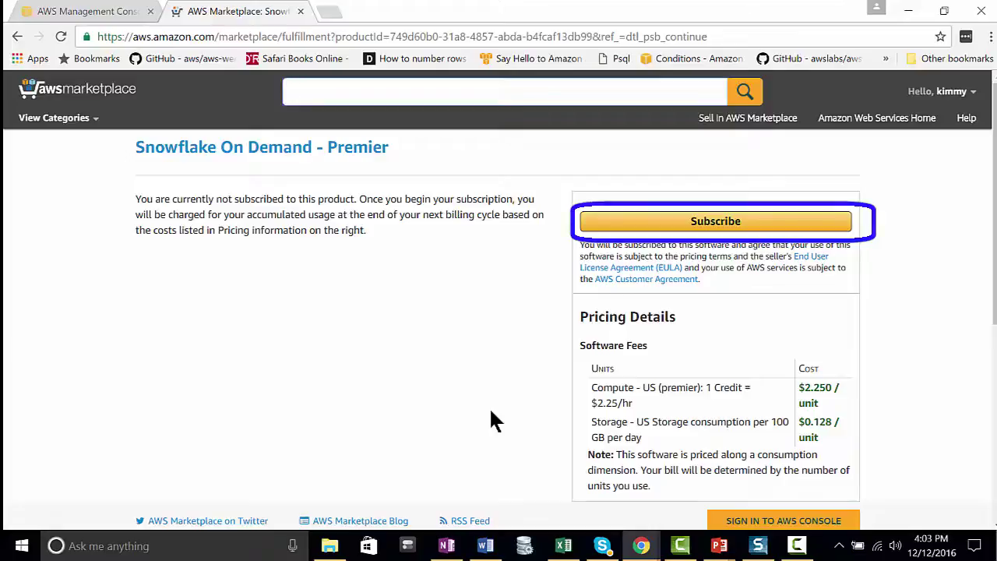
left_click(712, 222)
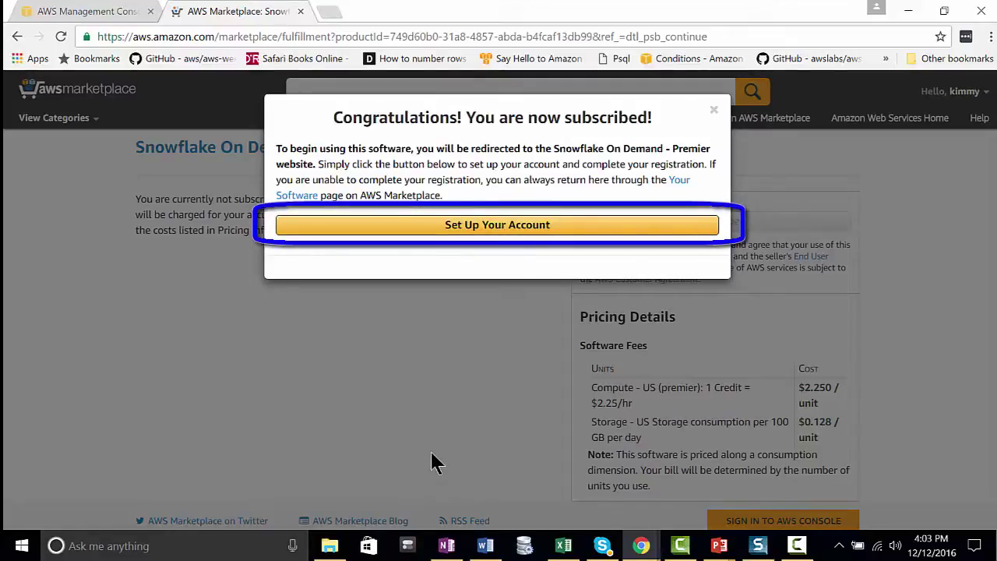
- Set up the Snowflake account, complete the contact signup form and submit it to create the account
left_click(503, 225)
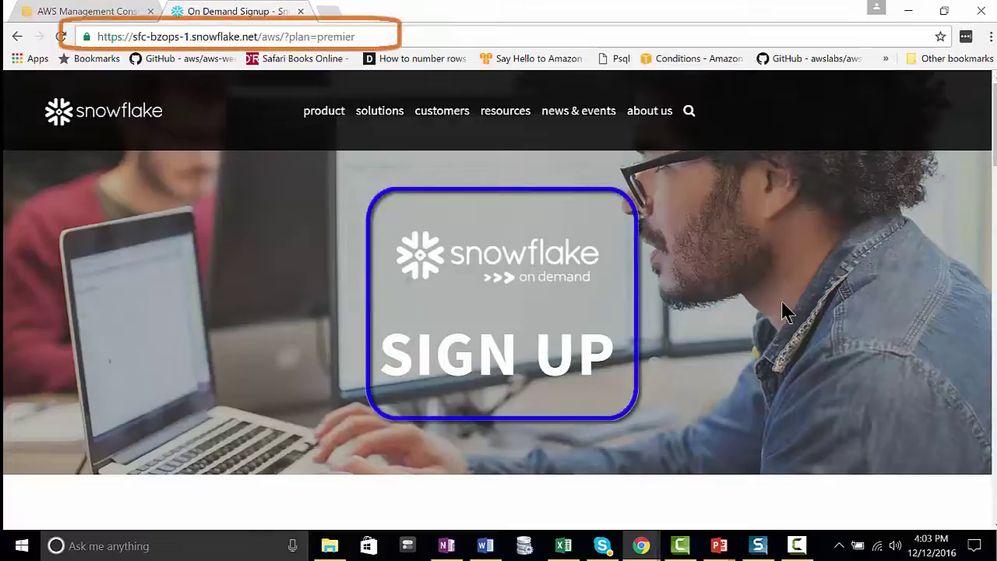
scroll(802, 319, "down", 5)
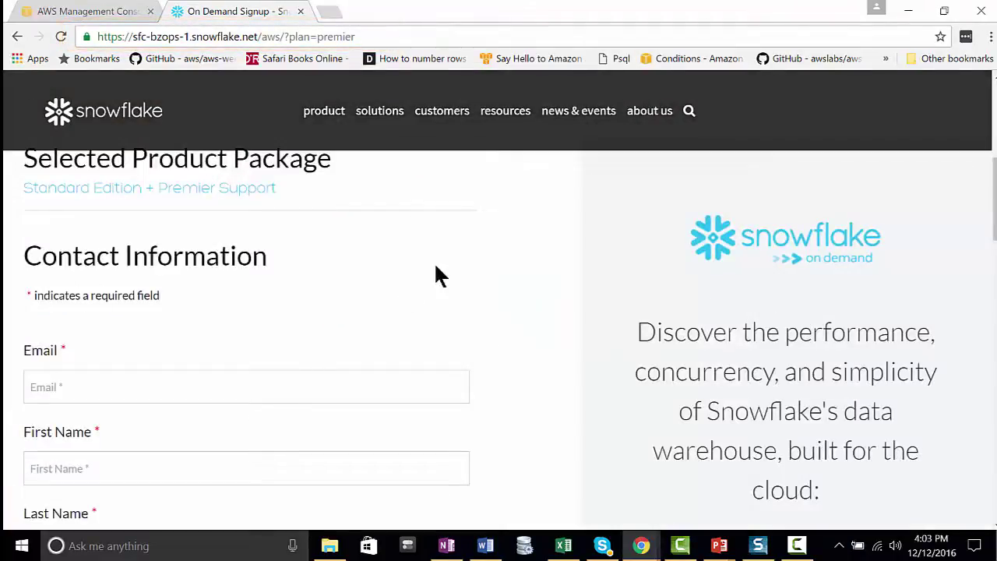
scroll(439, 274, "down", 5)
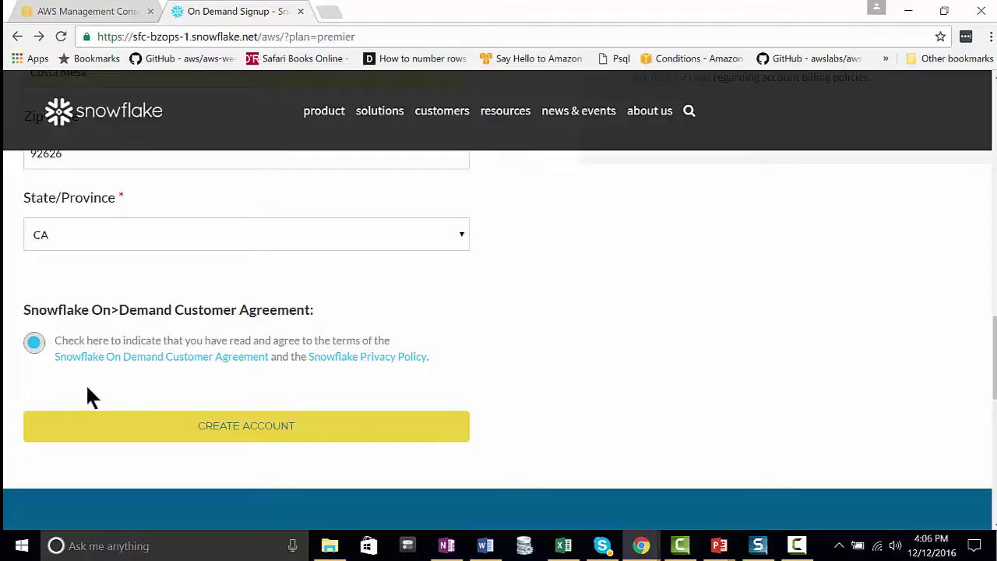
left_click(261, 424)
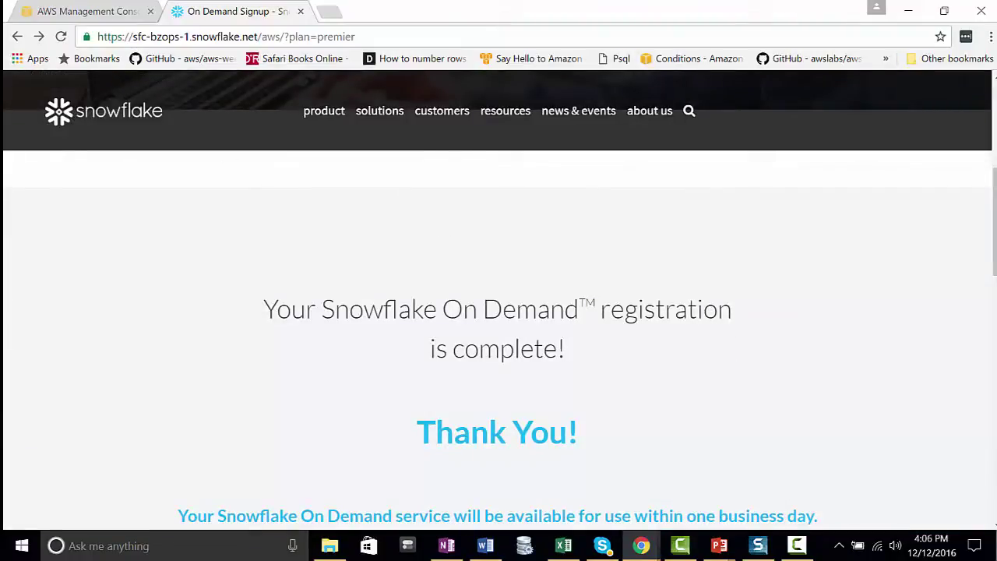
scroll(893, 272, "down", 2)
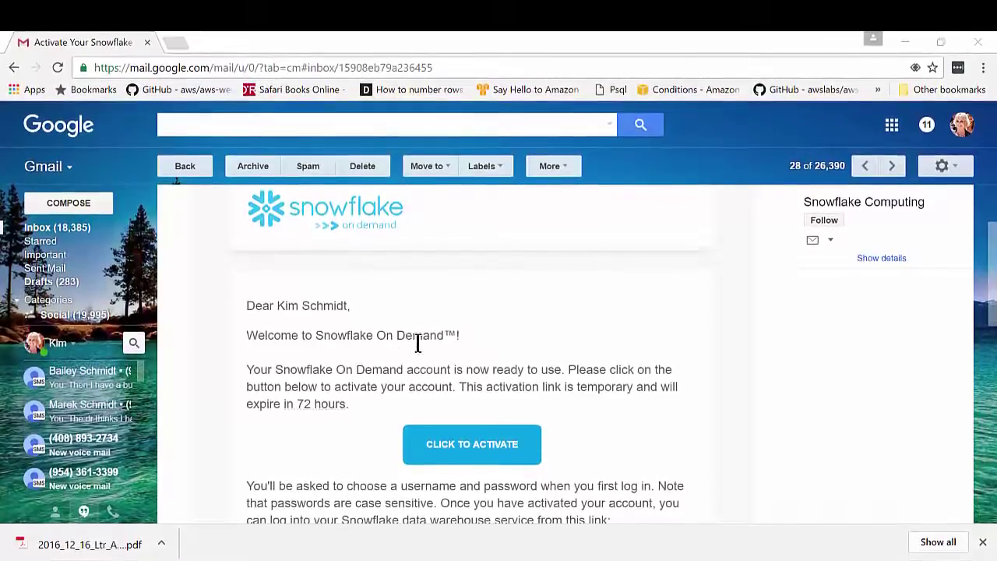
- Use the CLICK TO ACTIVATE button in the Snowflake welcome email to open the activation page
scroll(543, 327, "down", 2)
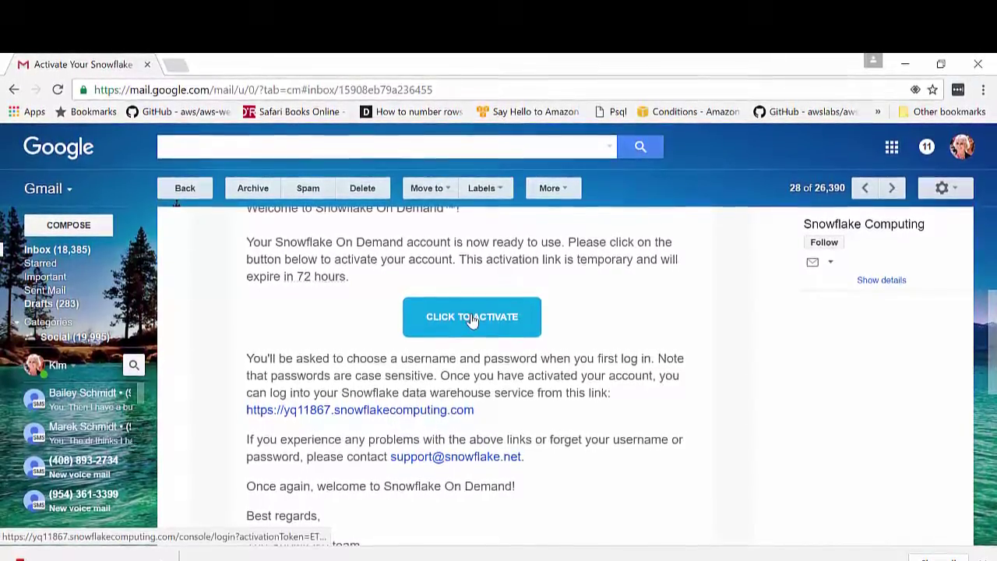
left_click(475, 316)
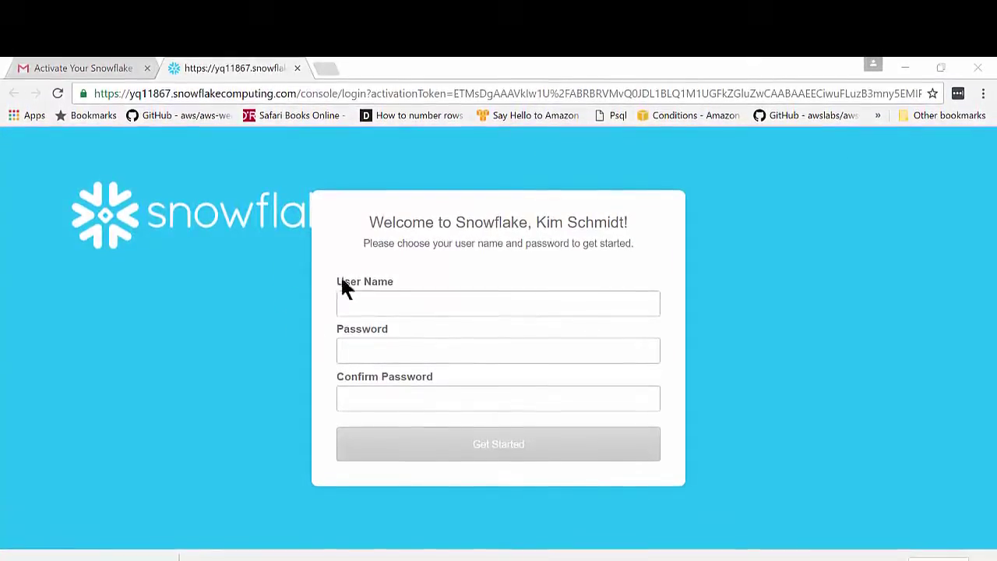
- Enter the new user name, password and confirmation, then continue to the Databases page
left_click(365, 300)
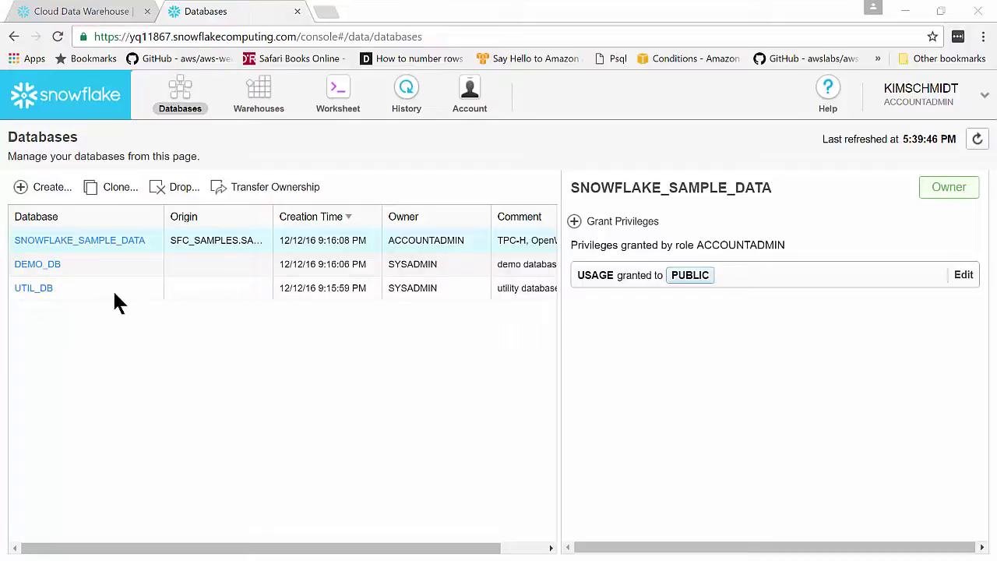
- Browse SNOWFLAKE_SAMPLE_DATA's weather and TPC-H tables, then open DEMO_DB's empty table list
left_click(101, 244)
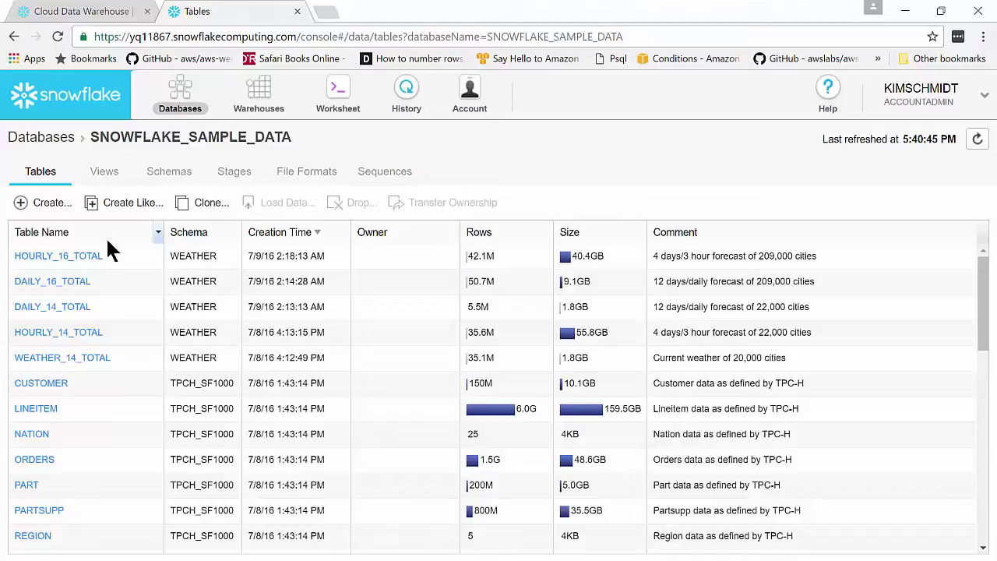
scroll(95, 271, "down", 10)
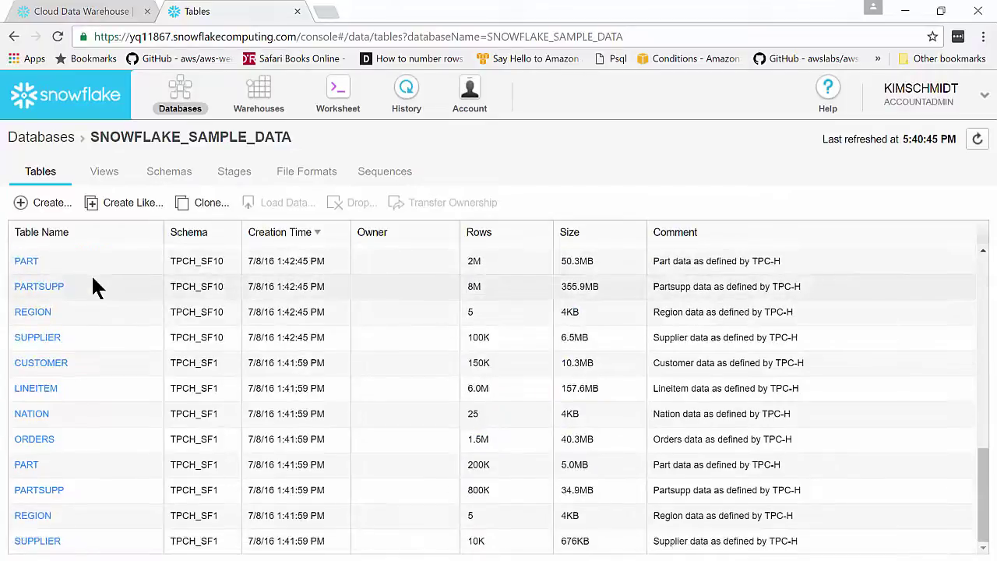
scroll(70, 289, "up", 8)
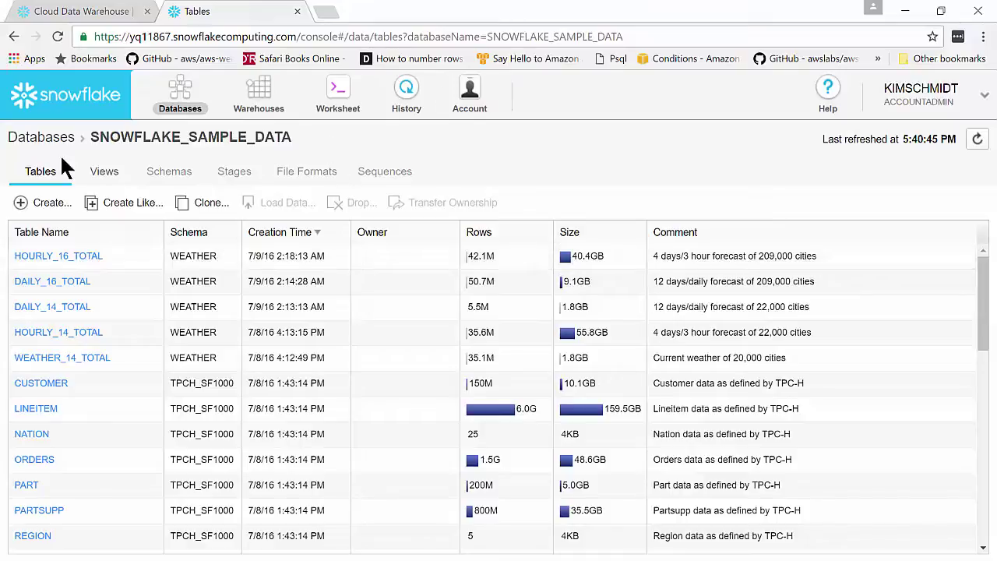
left_click(36, 139)
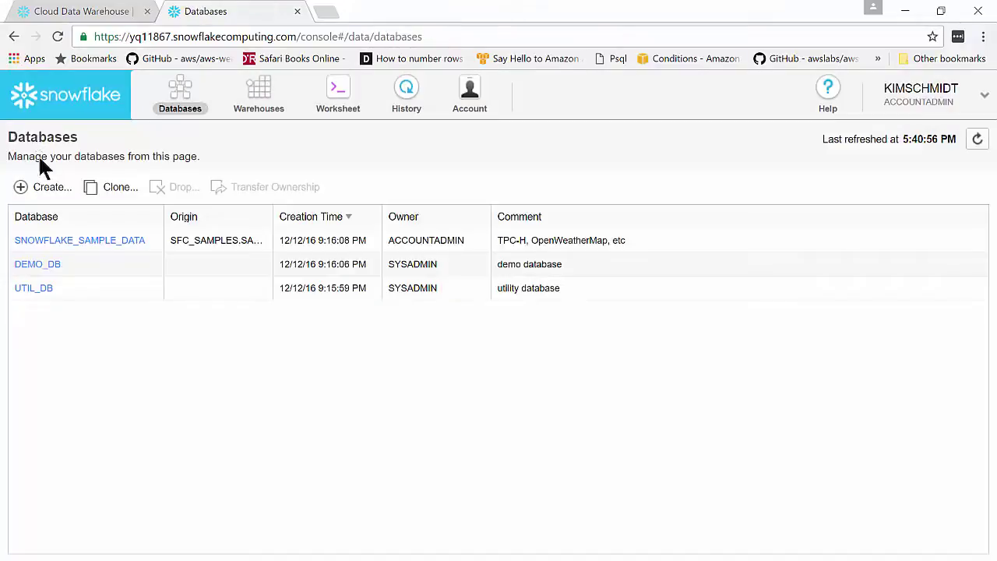
left_click(28, 263)
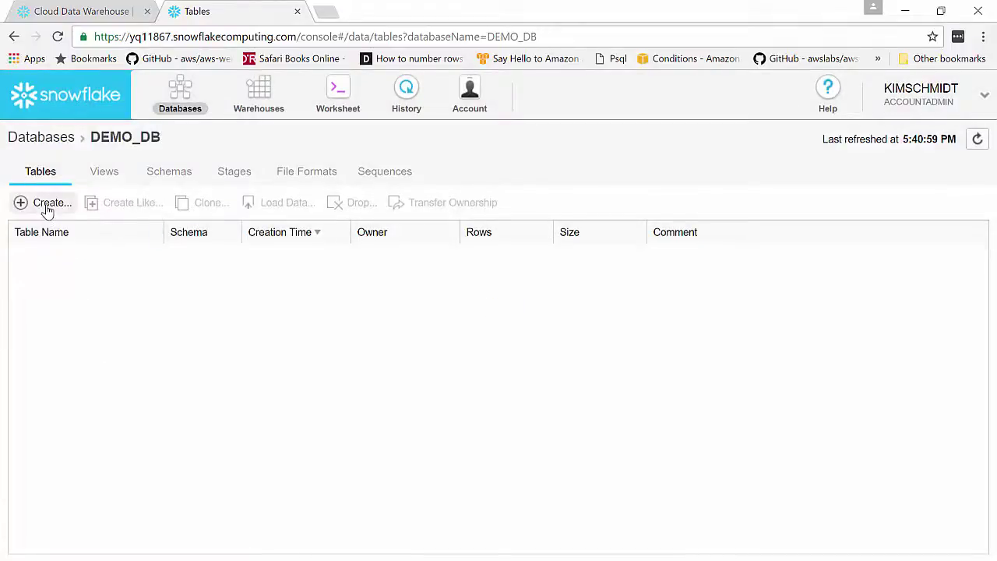
- Start a new DEMO_DB table named test1 and add four columns C1 to C4
left_click(47, 204)
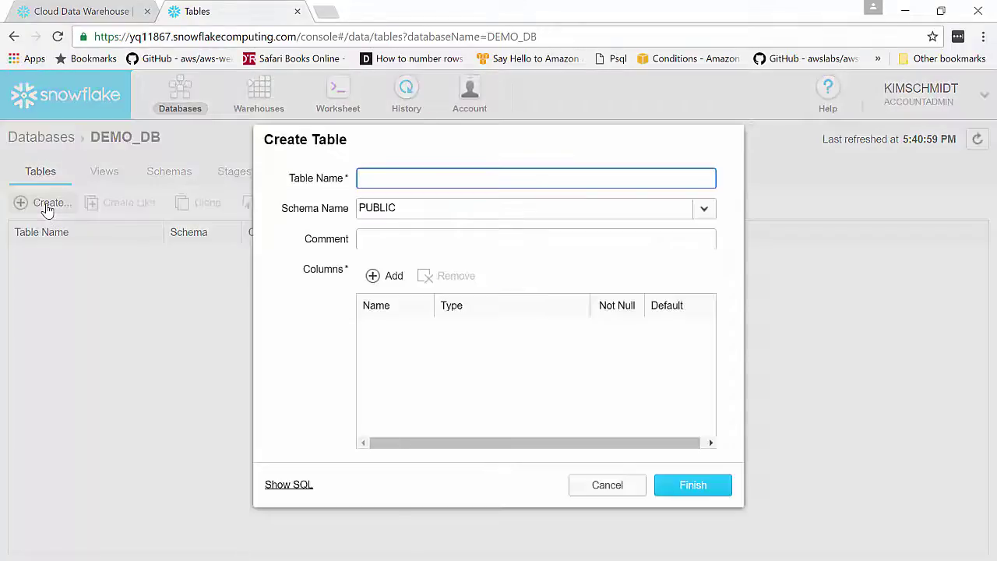
type("test1")
left_click(380, 237)
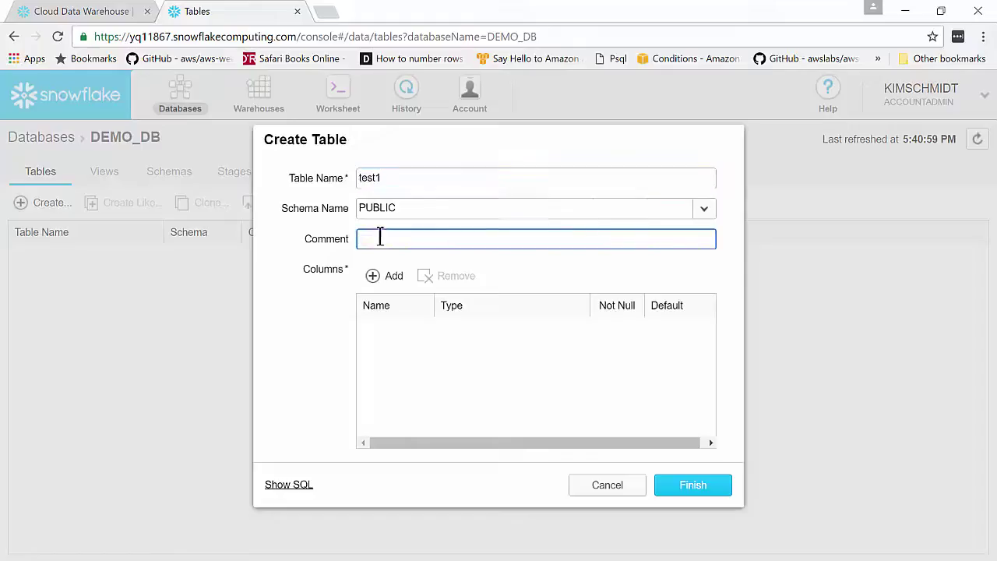
left_click(373, 277)
left_click(373, 277)
left_click(373, 277)
left_click(373, 277)
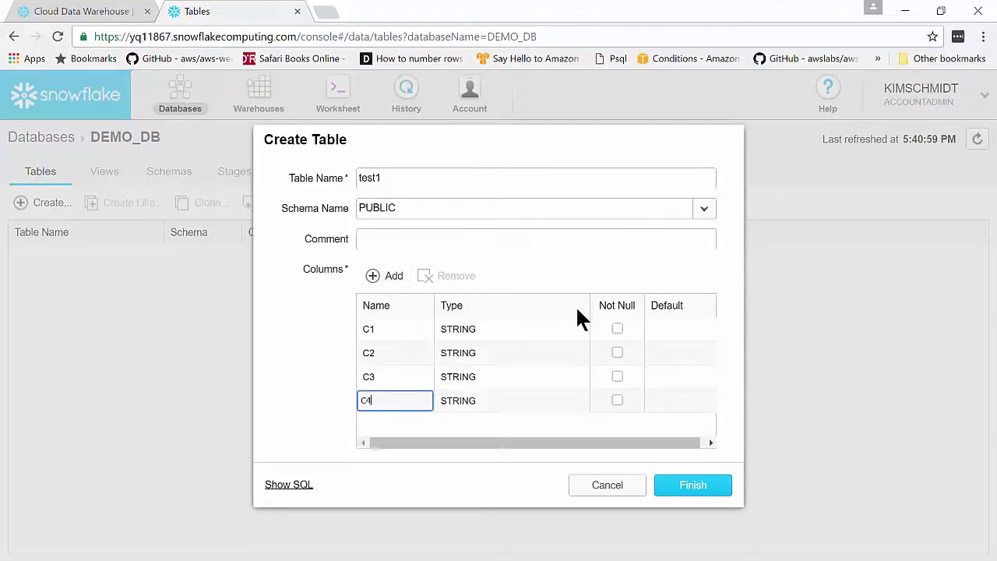
- Make C1 Not Null and C2 DOUBLE, and create the test2 table the same way
left_click(617, 328)
left_click(546, 352)
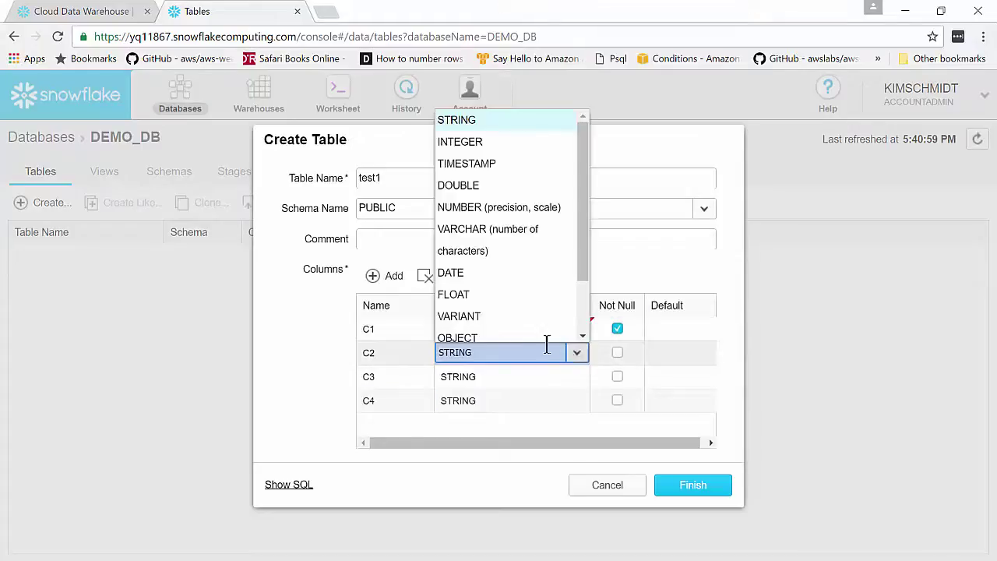
left_click(468, 185)
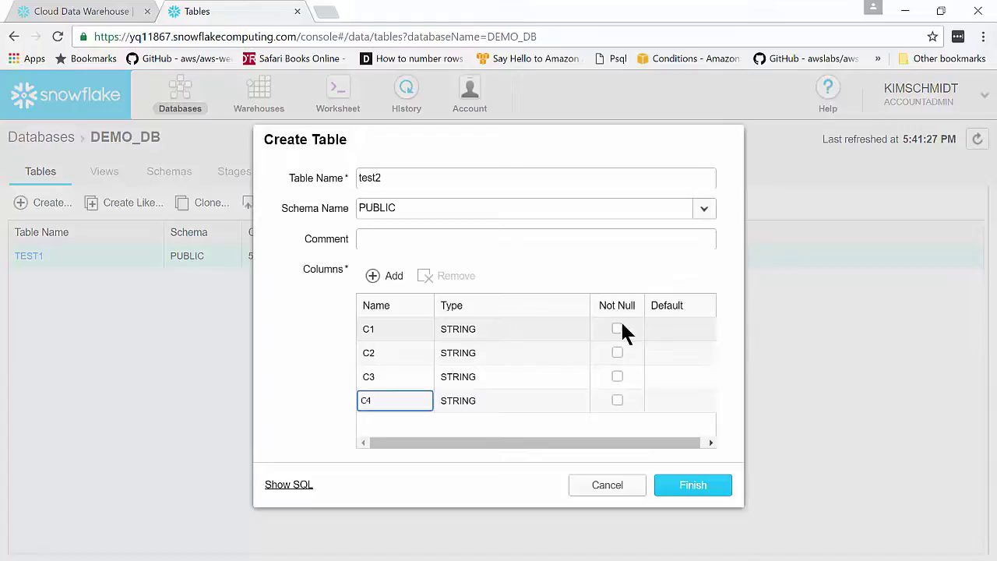
left_click(617, 329)
left_click(691, 484)
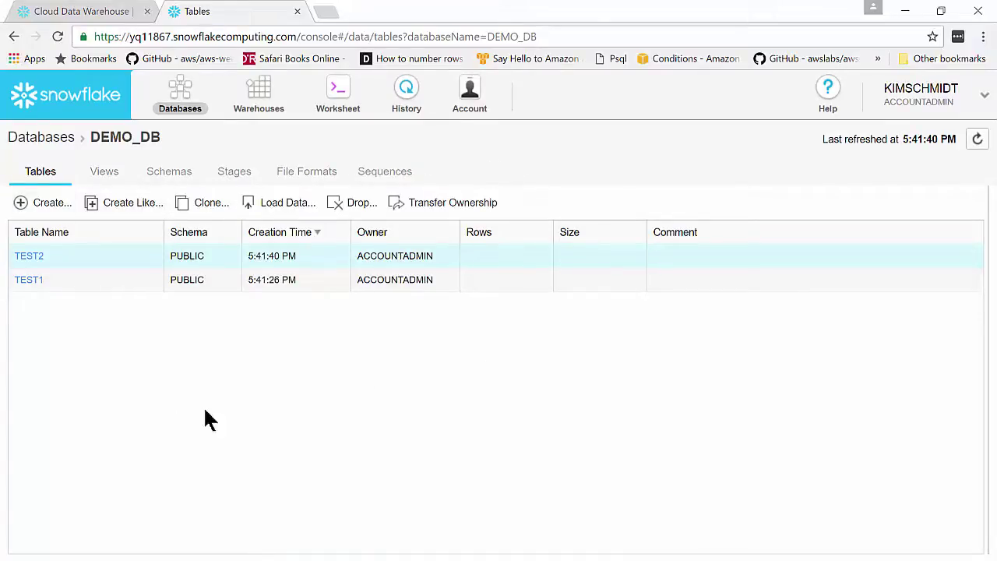
left_click(252, 94)
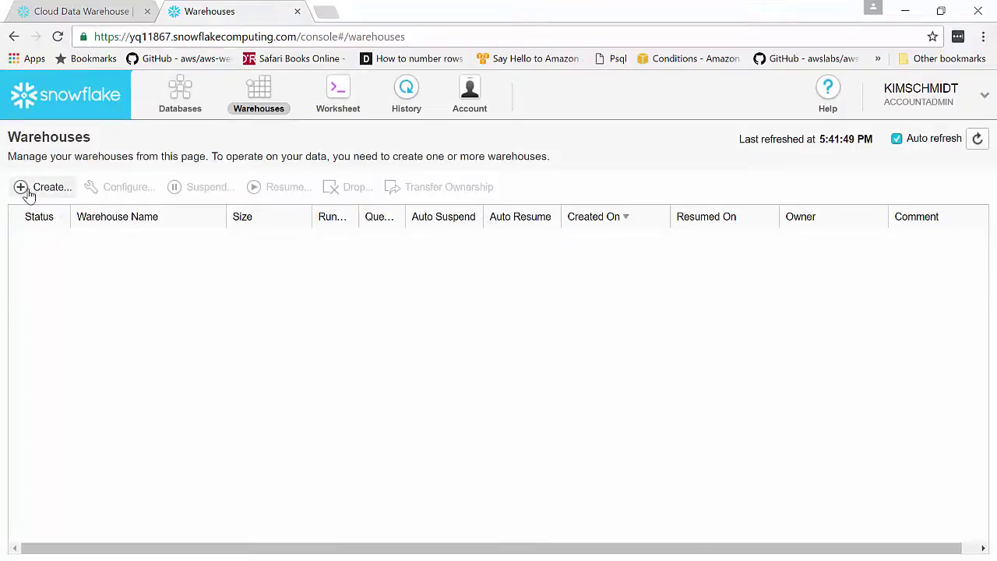
- Create Small warehouse testdw1 with 1-hour auto-suspend and no auto-resume, after previewing its SQL
left_click(46, 186)
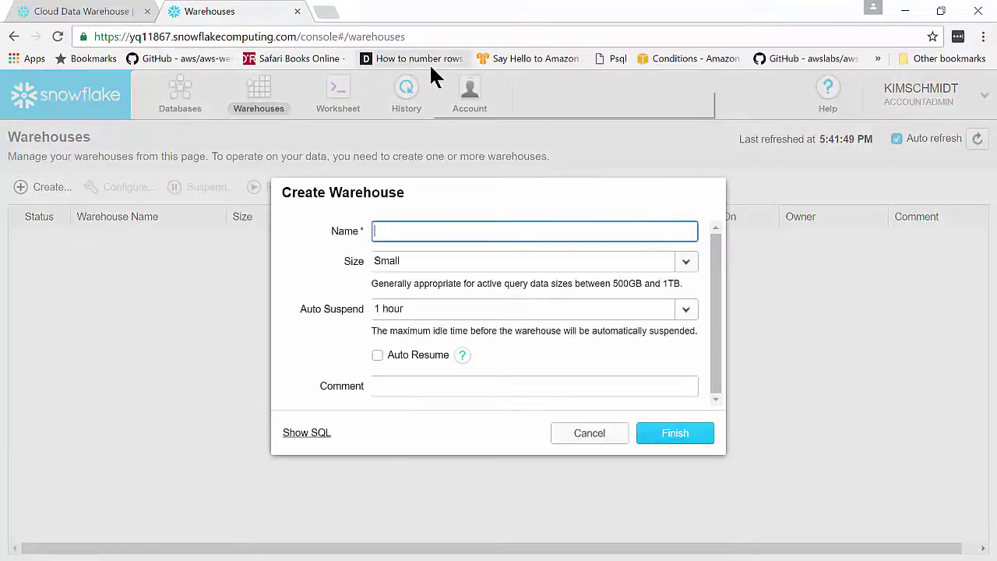
type("test")
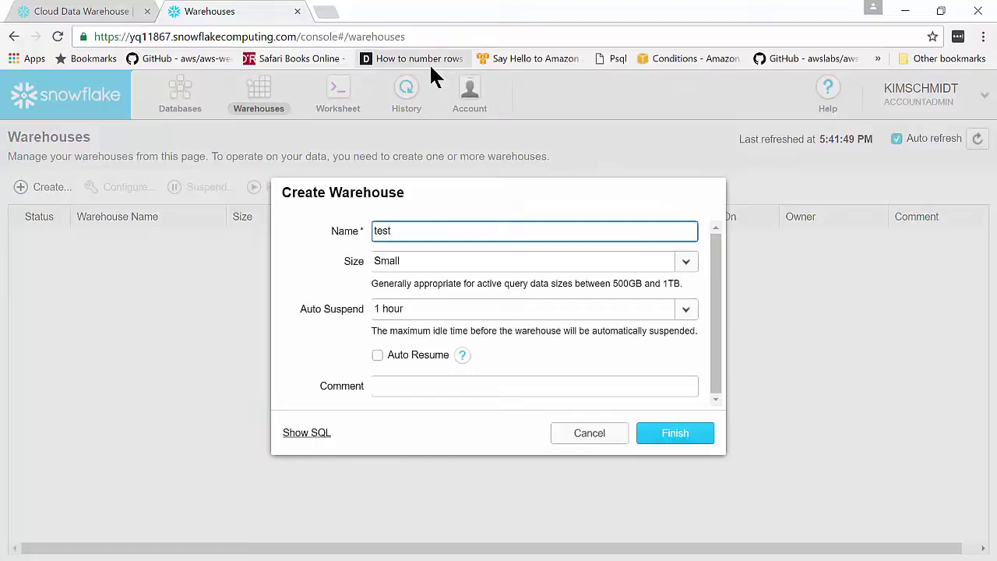
type("dw1")
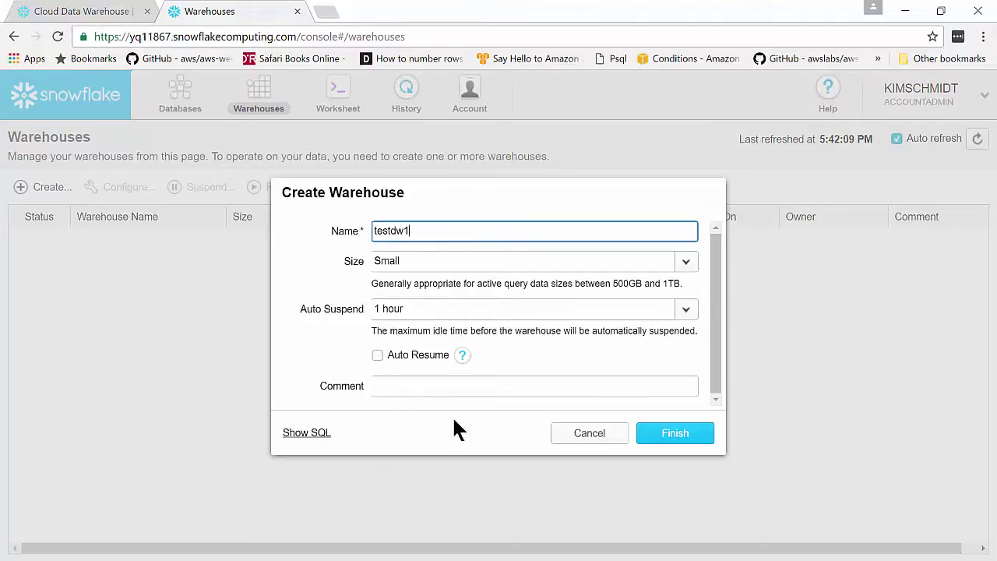
left_click(300, 433)
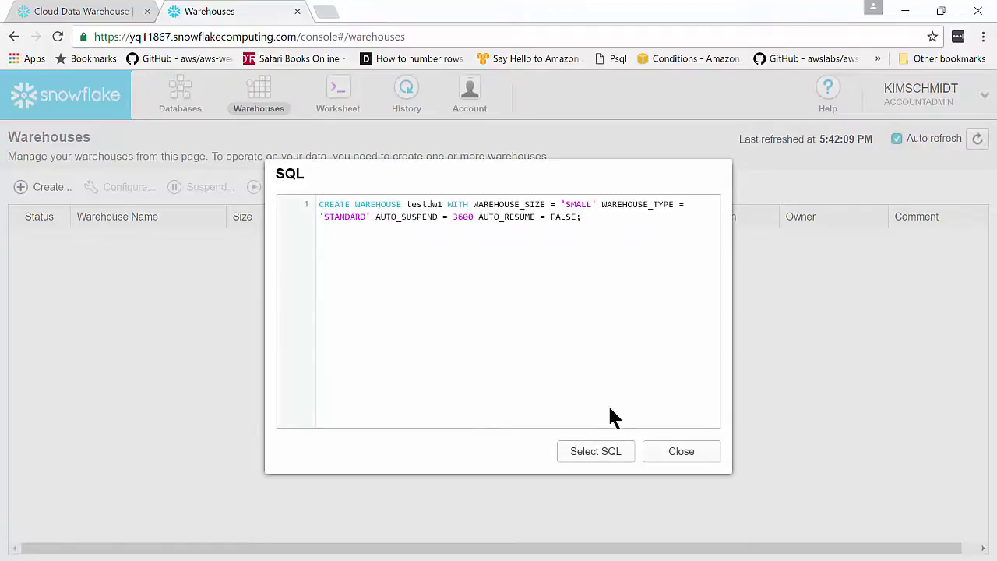
left_click(683, 458)
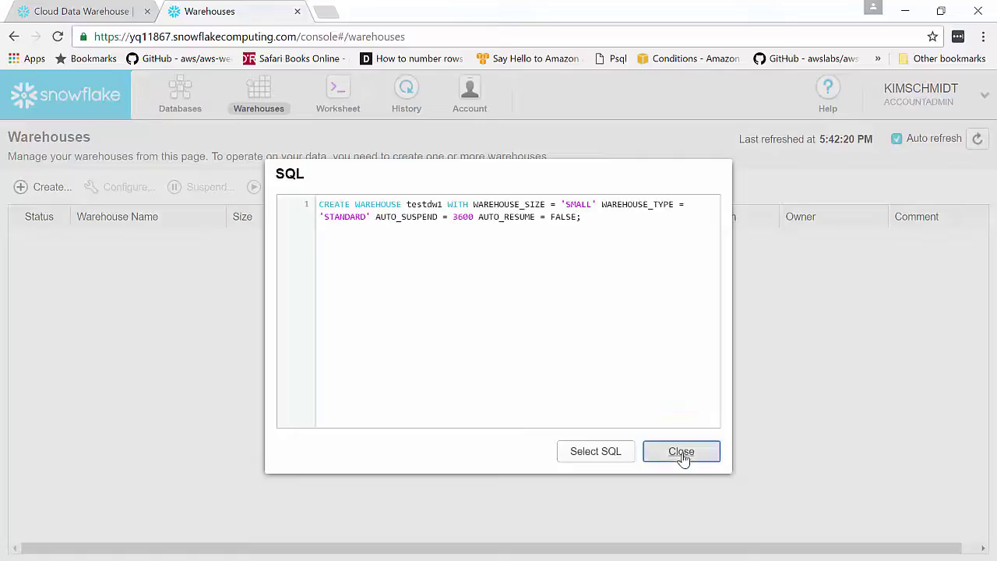
left_click(676, 433)
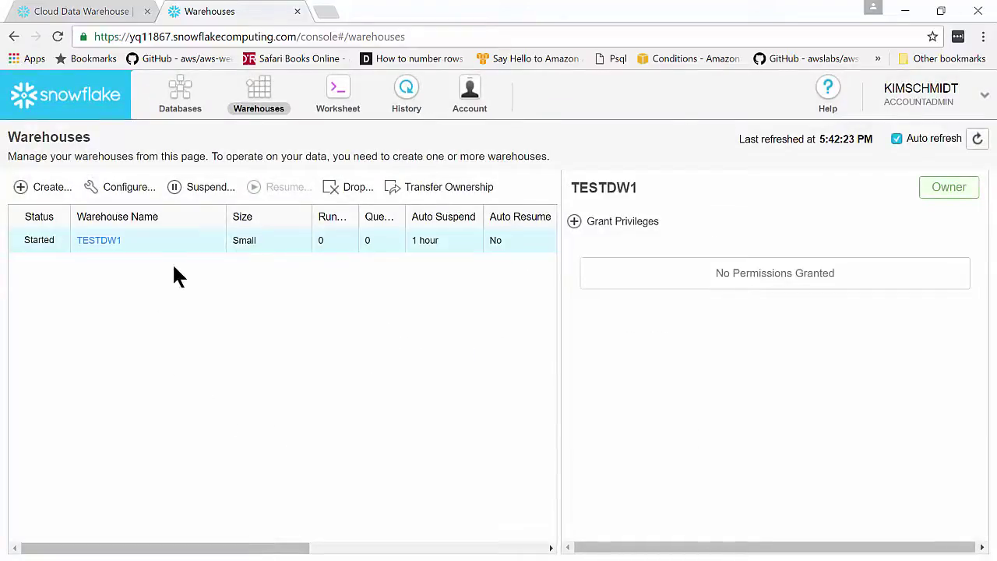
- Grant MODIFY, MONITOR, OPERATE and USAGE on TESTDW1 to role SYSADMIN with grant option
left_click(575, 223)
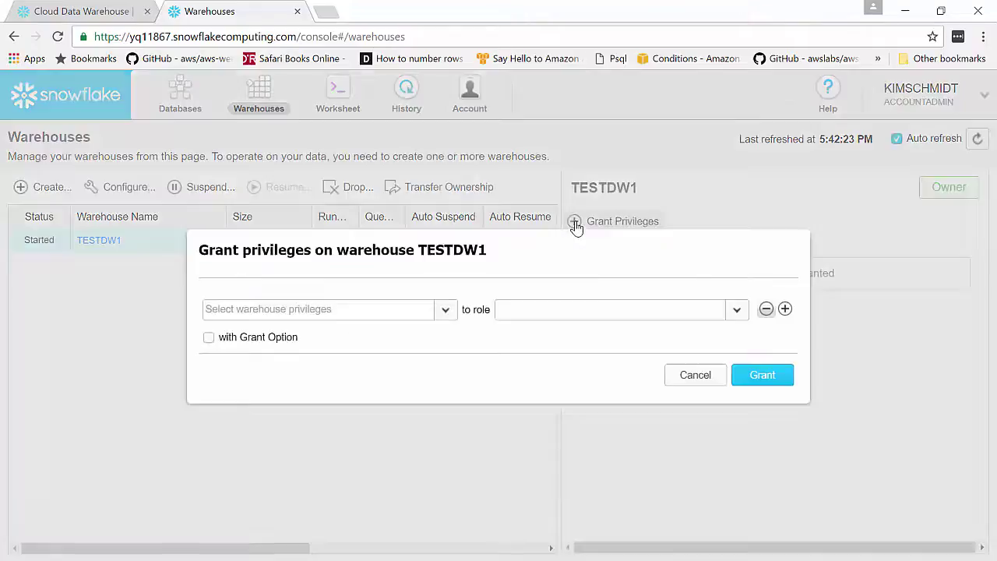
left_click(421, 312)
left_click(234, 333)
left_click(237, 353)
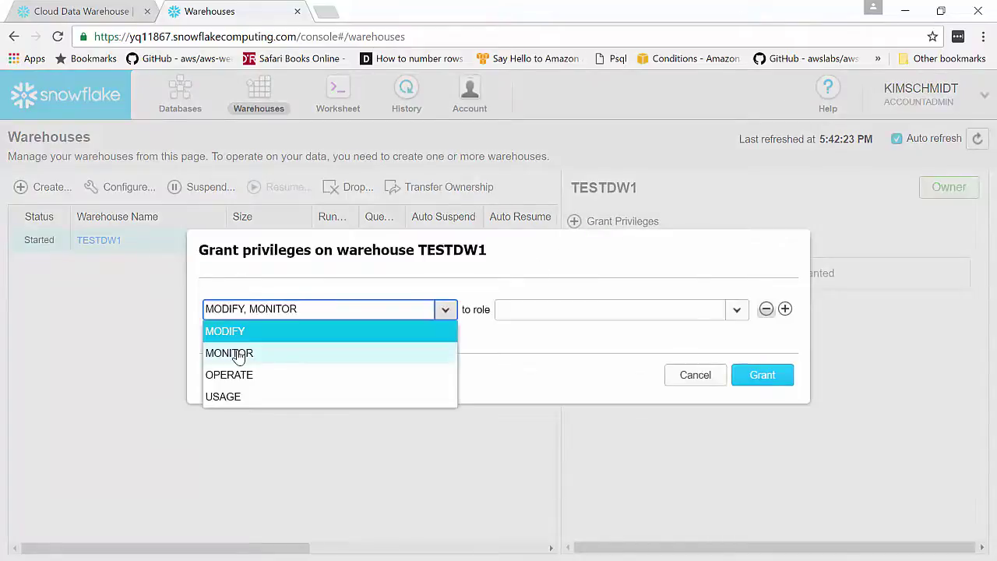
left_click(231, 376)
left_click(221, 397)
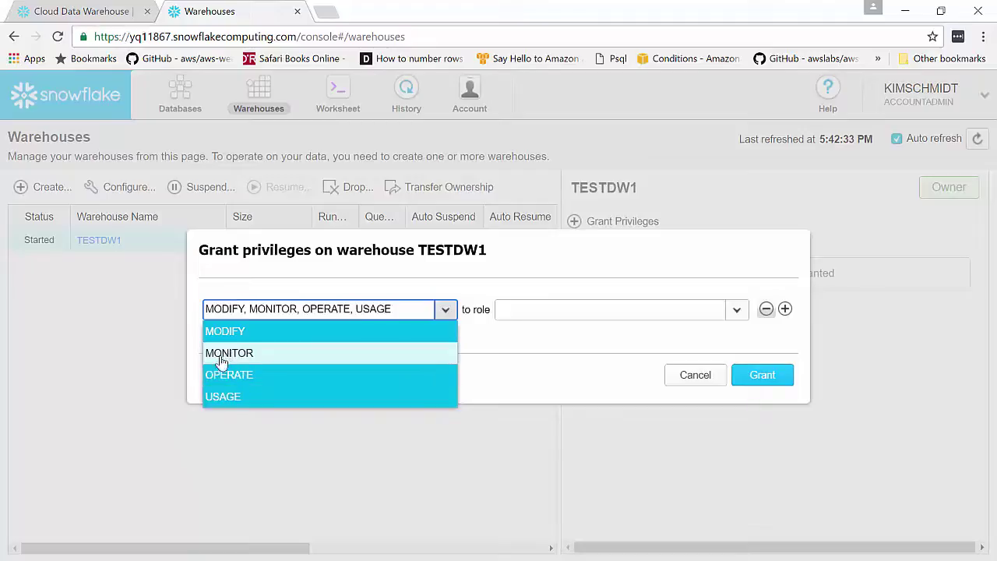
left_click_drag(512, 377, 253, 359)
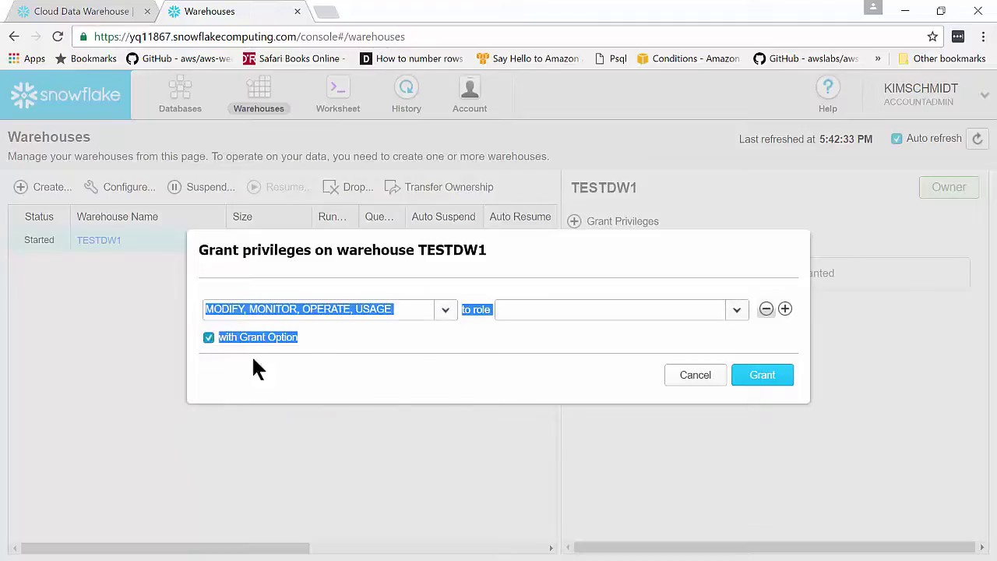
left_click(737, 310)
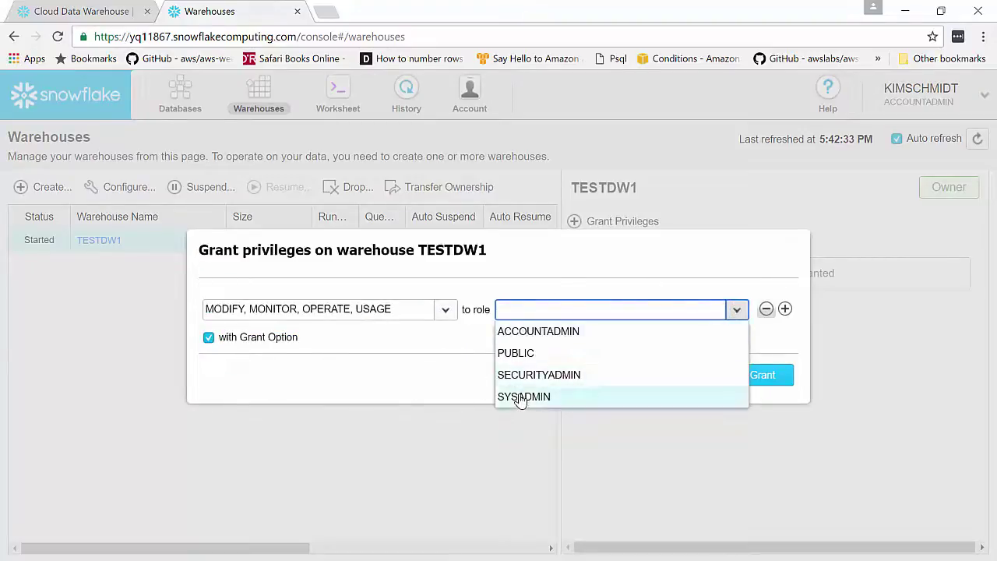
left_click(519, 397)
left_click(762, 375)
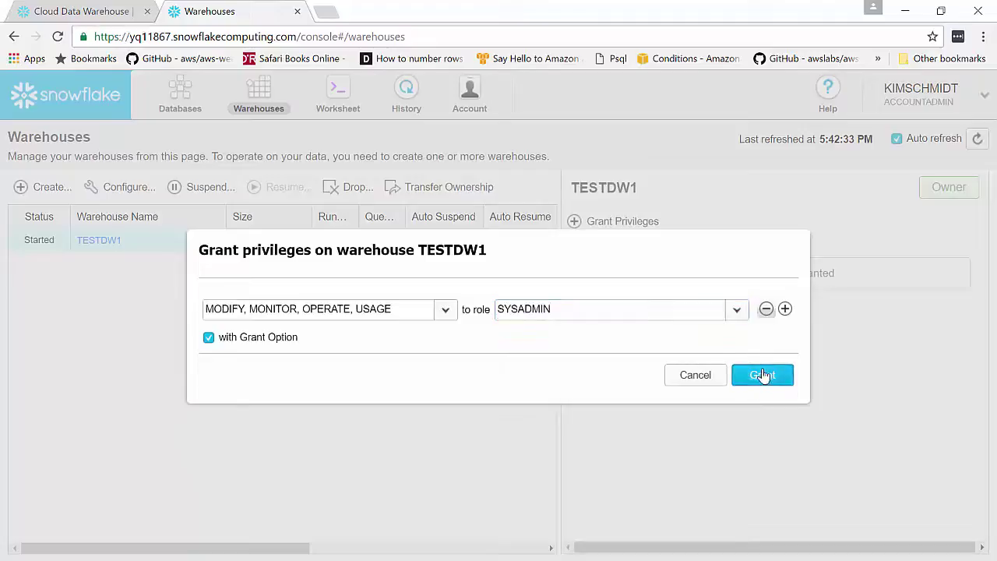